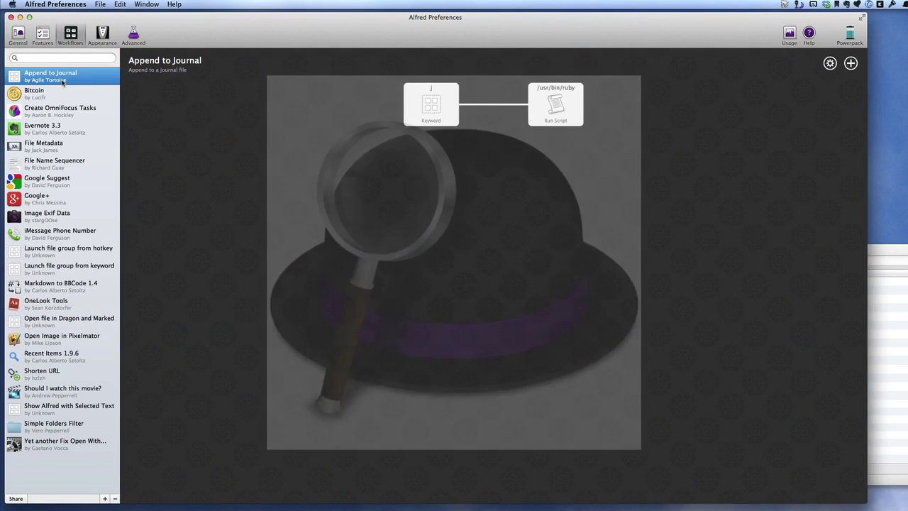
- Switch to Chrome and scroll the alfredworkflow.com Workflows List down to the Bitcoin row
{"action": "key", "text": "ctrl+alt+super+space"}
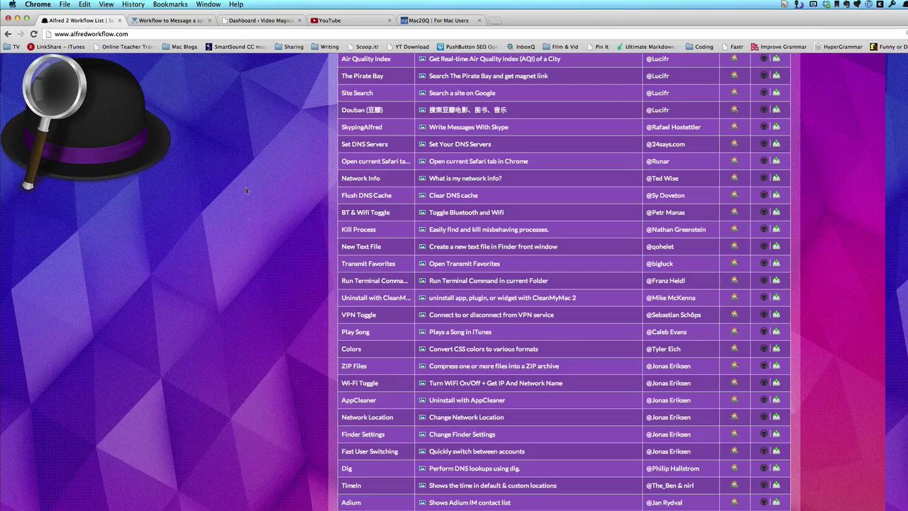
{"action": "scroll", "coordinate": [249, 221], "scroll_direction": "up", "scroll_amount": 5}
{"action": "scroll", "coordinate": [249, 221], "scroll_direction": "up", "scroll_amount": 15}
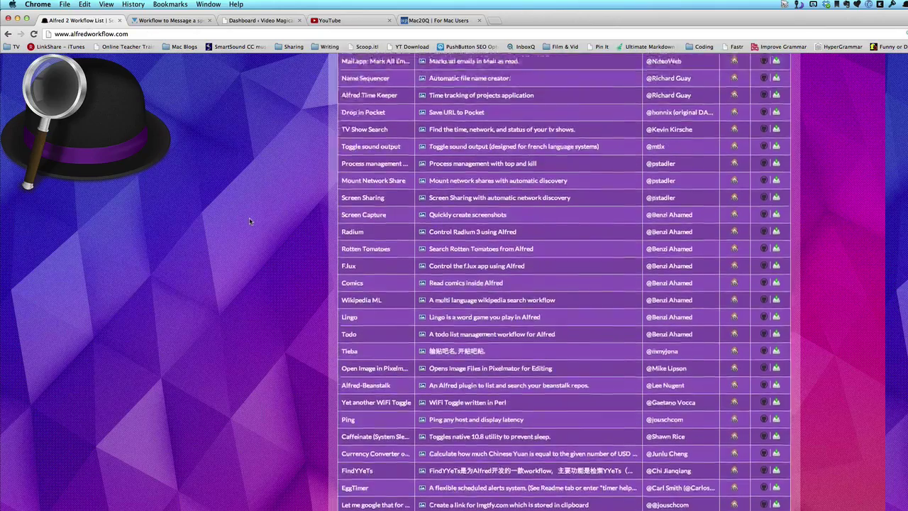
{"action": "scroll", "coordinate": [249, 221], "scroll_direction": "down", "scroll_amount": 20}
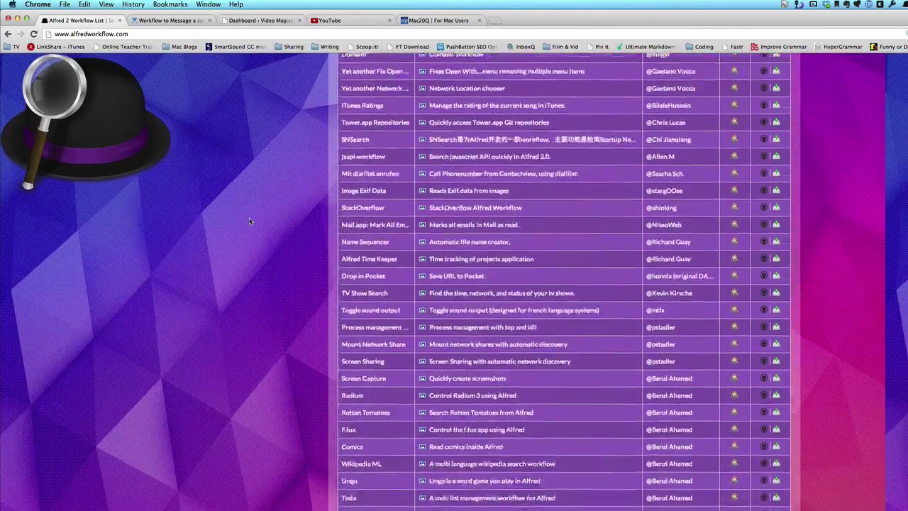
{"action": "scroll", "coordinate": [249, 221], "scroll_direction": "down", "scroll_amount": 20}
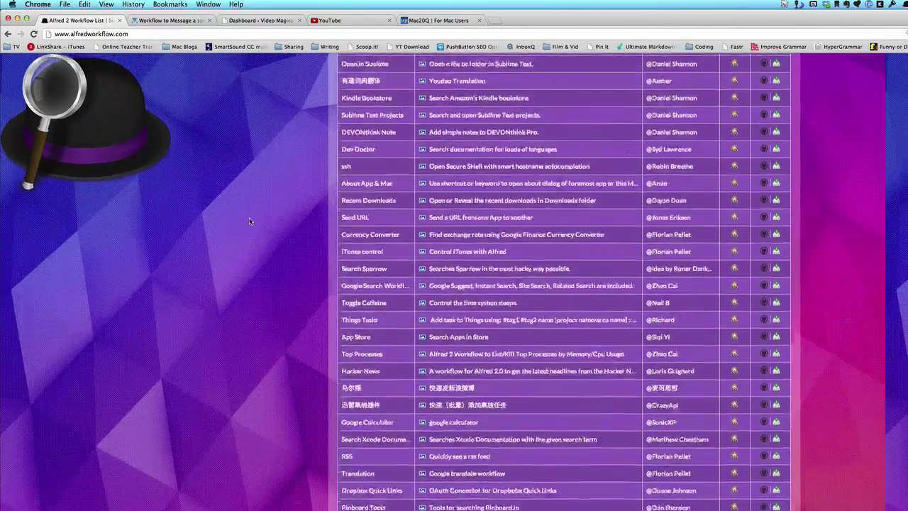
{"action": "scroll", "coordinate": [249, 221], "scroll_direction": "up", "scroll_amount": 6}
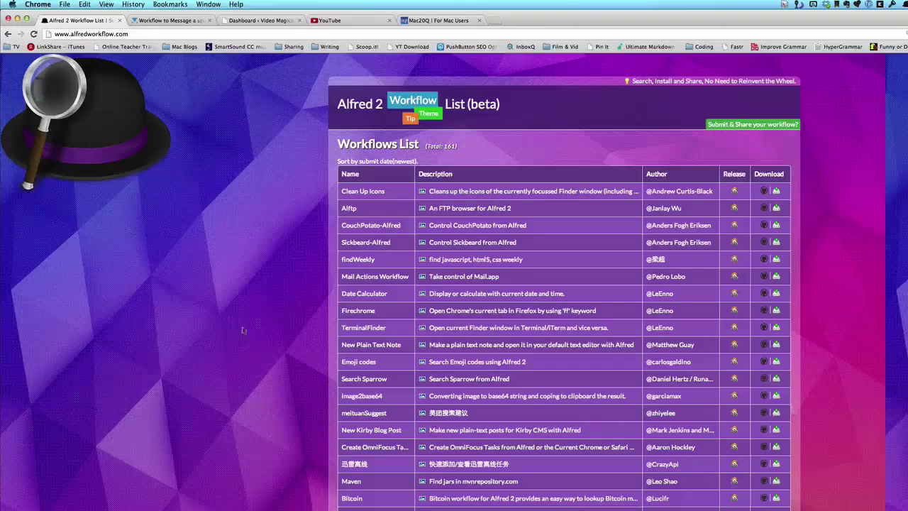
{"action": "scroll", "coordinate": [249, 406], "scroll_direction": "down", "scroll_amount": 1}
{"action": "scroll", "coordinate": [249, 407], "scroll_direction": "down", "scroll_amount": 10}
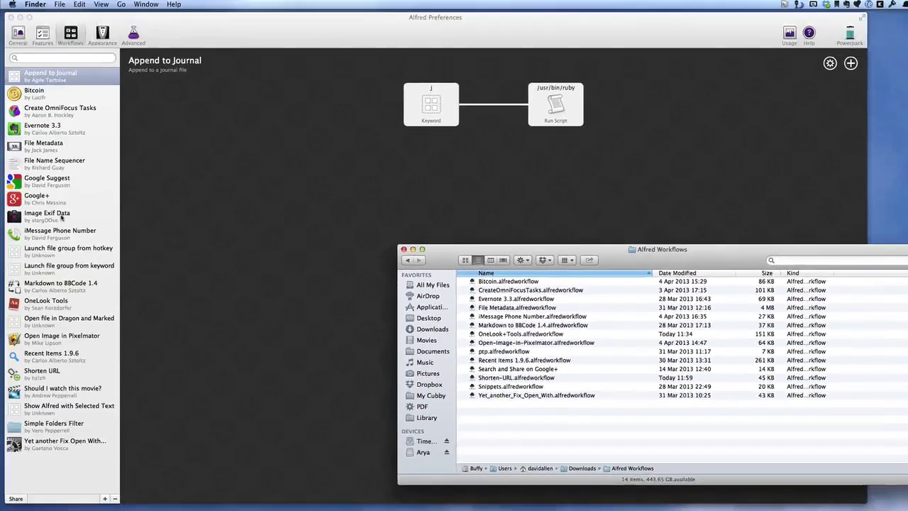
- Bring the Alfred Preferences window back in front of Finder
{"action": "left_click", "coordinate": [97, 77]}
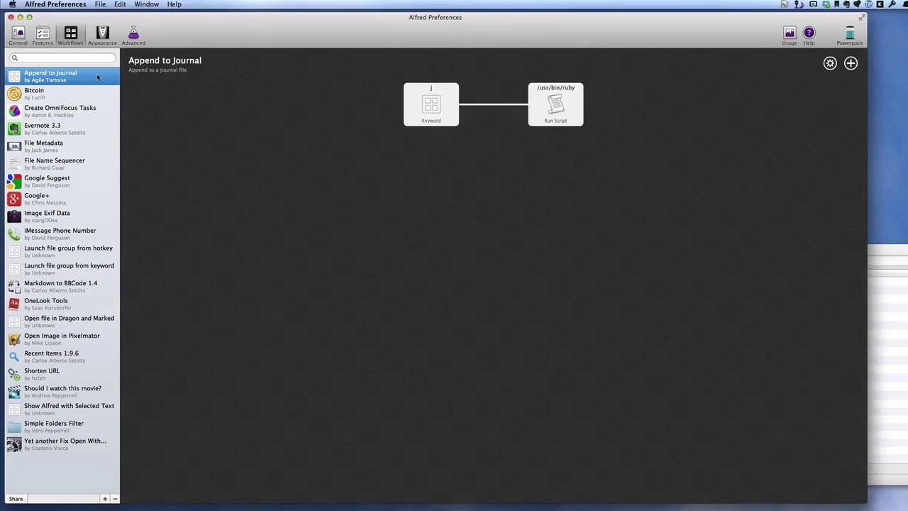
- Append the note 'hello' to the journal with the 'j' keyword in Alfred
{"action": "key", "text": "super+space"}
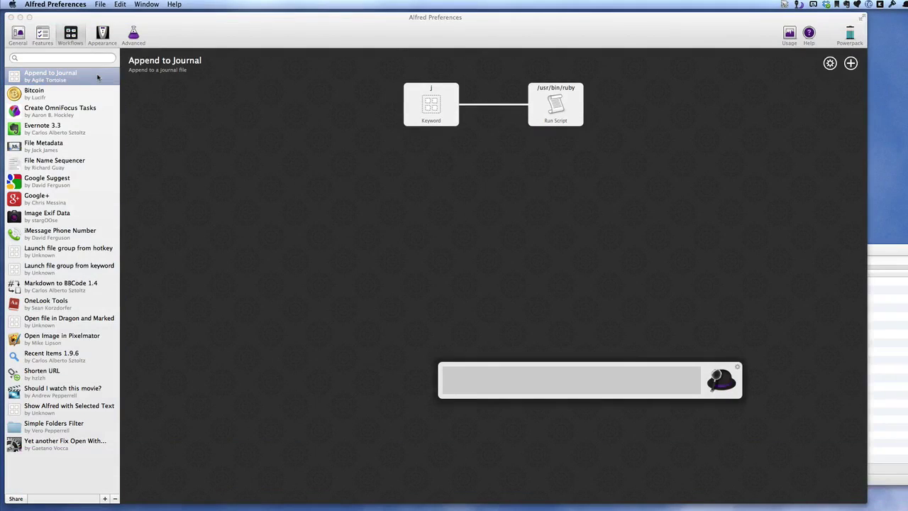
{"action": "type", "text": "j"}
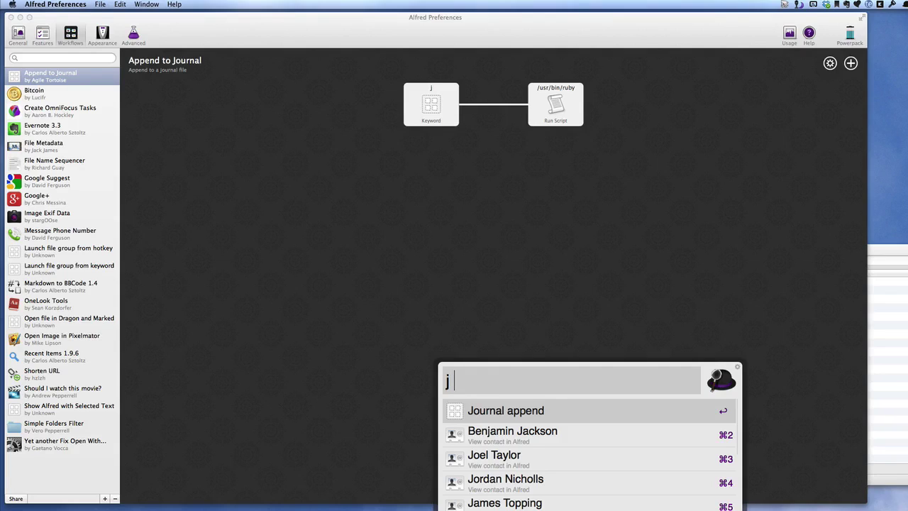
{"action": "type", "text": " hello"}
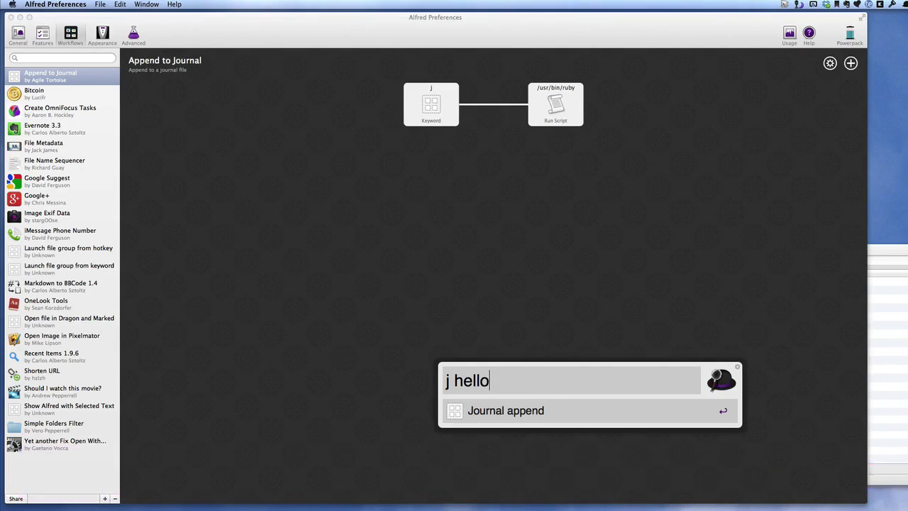
{"action": "key", "text": "Return"}
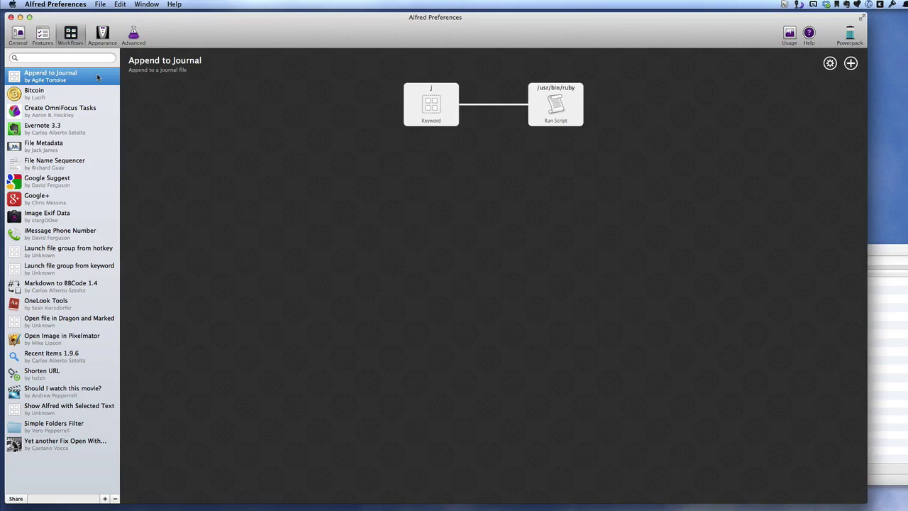
- Search 'jour' in Alfred and open Journal.txt
{"action": "key", "text": "super+space"}
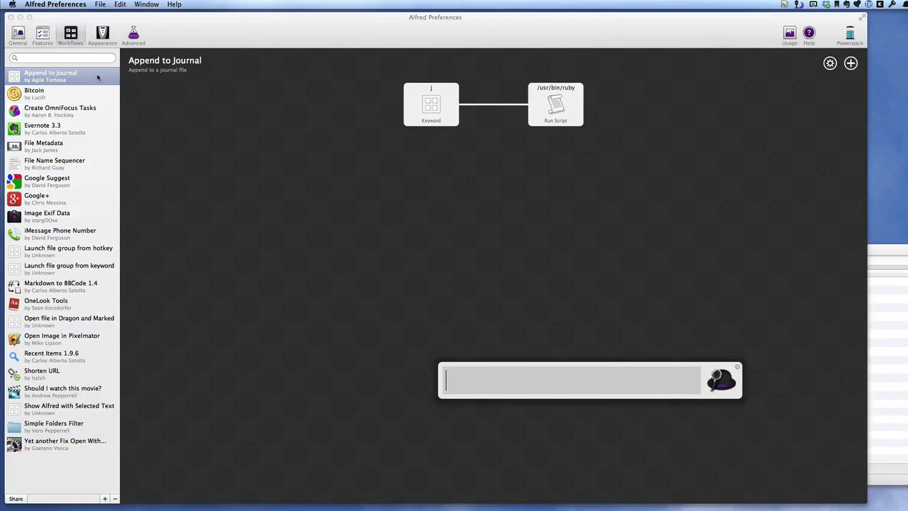
{"action": "type", "text": "jour"}
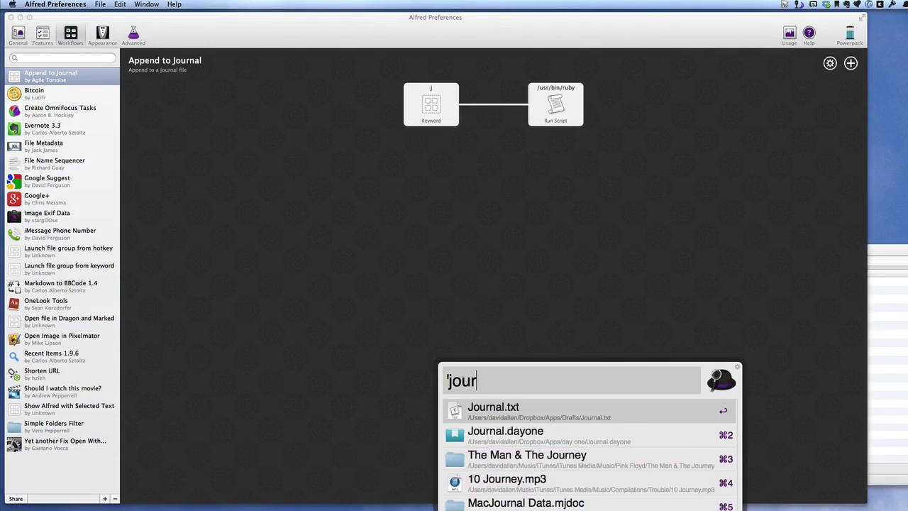
{"action": "key", "text": "Return"}
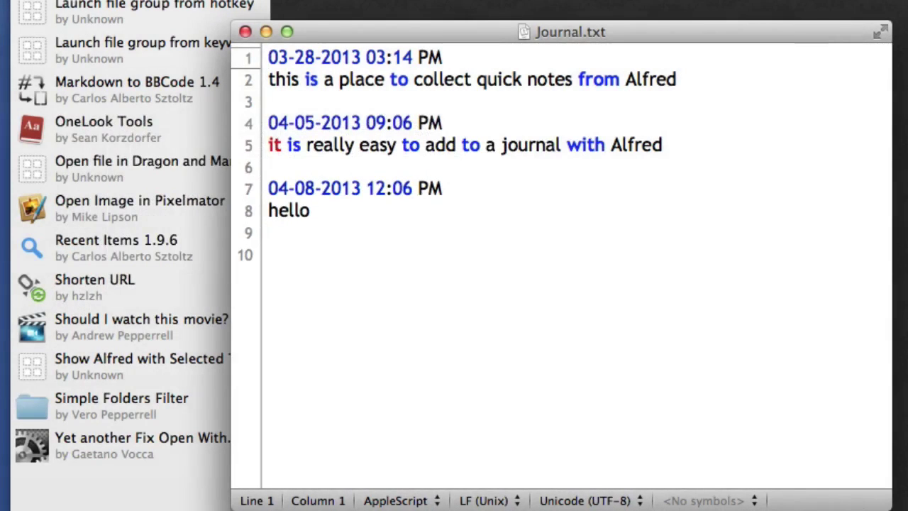
- Switch Journal.txt's syntax mode from AppleScript to Markdown, then close the file
{"action": "left_click", "coordinate": [436, 501]}
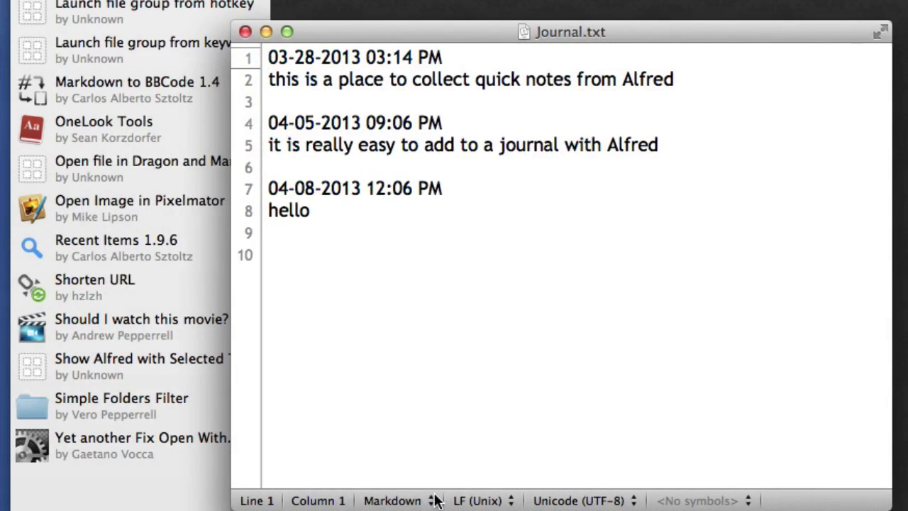
{"action": "key", "text": "super+w"}
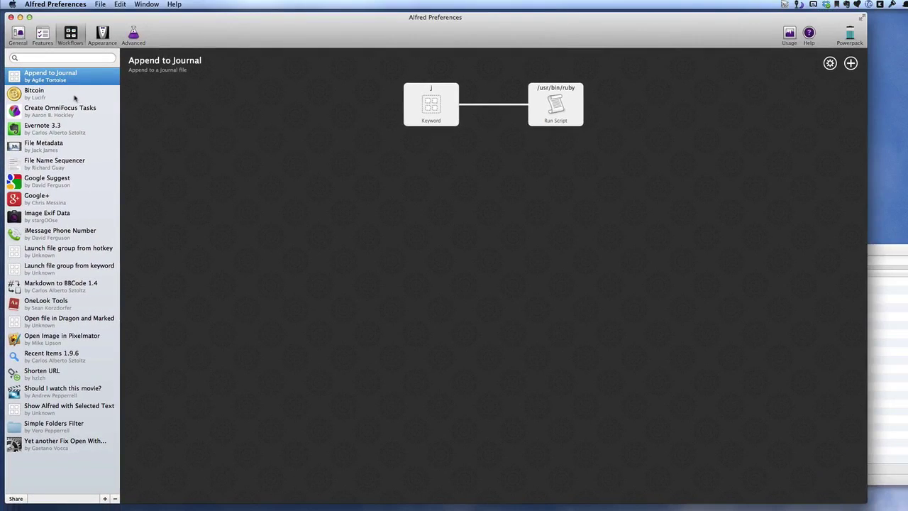
- Set the Bitcoin workflow's preferred currency to EUR with the 'curr' keyword
{"action": "left_click", "coordinate": [75, 97]}
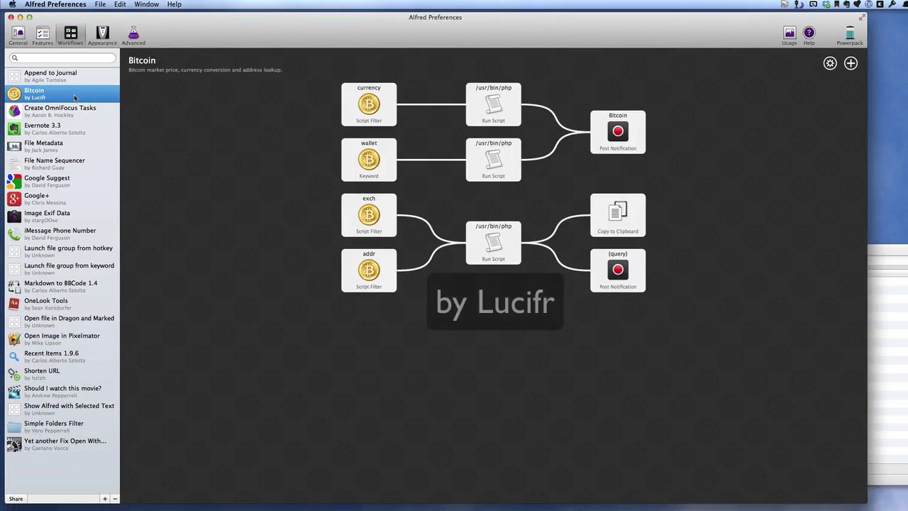
{"action": "key", "text": "super+space"}
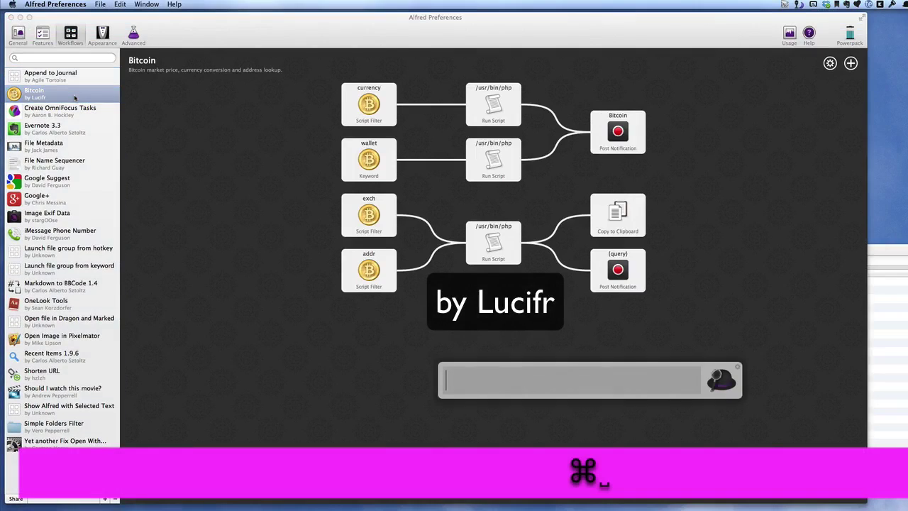
{"action": "type", "text": "curr"}
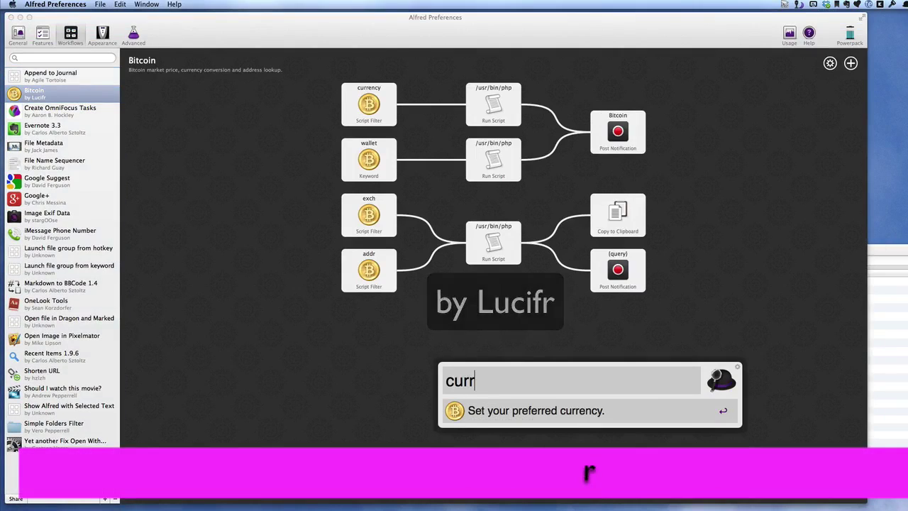
{"action": "key", "text": "Return"}
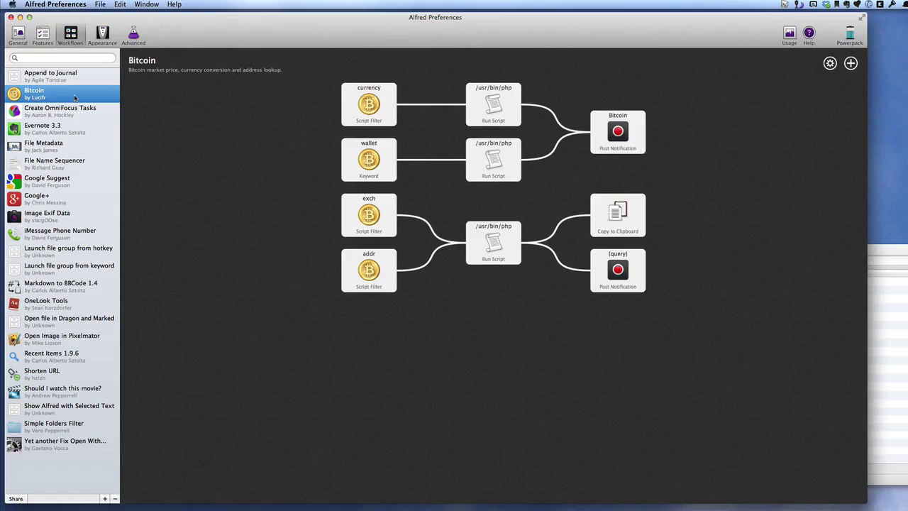
- Look up bitcoin exchange rates with the 'exch' keyword, then clear the query
{"action": "key", "text": "super+space"}
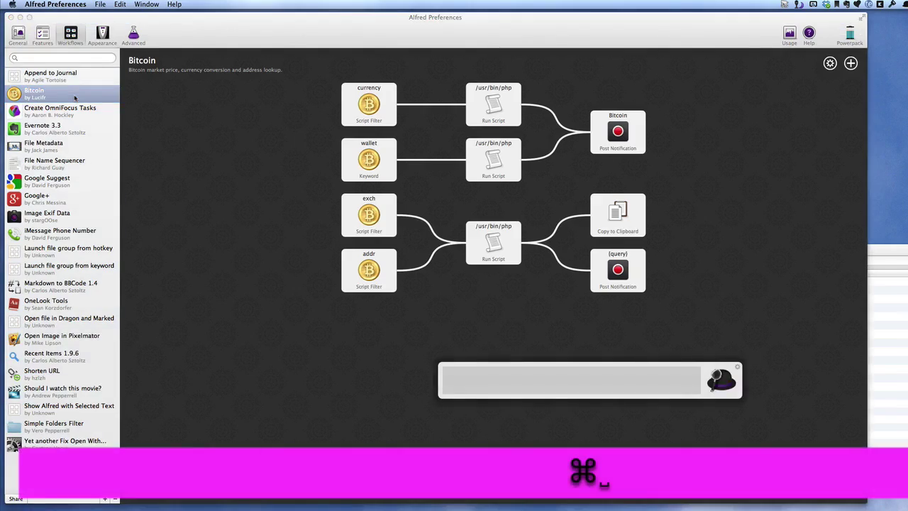
{"action": "type", "text": "exch"}
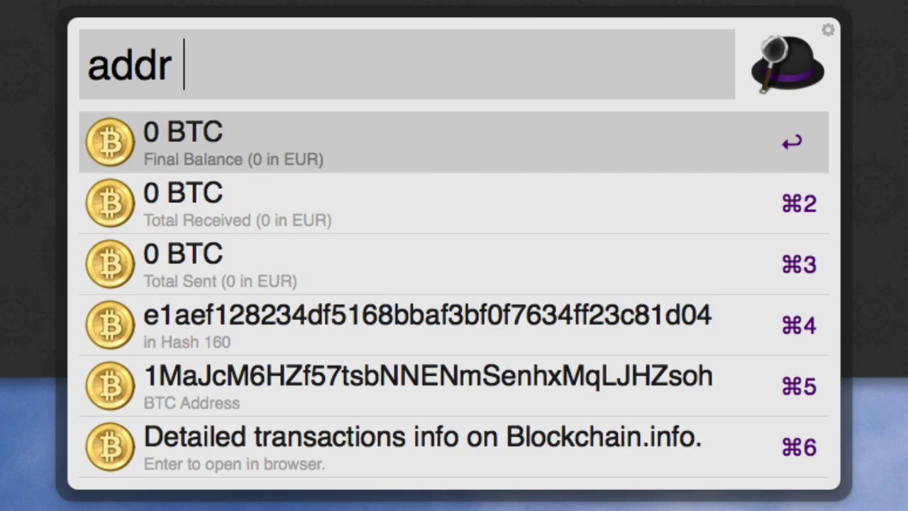
{"action": "key", "text": "BackSpace"}
{"action": "key", "text": "BackSpace"}
{"action": "key", "text": "BackSpace"}
{"action": "key", "text": "BackSpace"}
{"action": "key", "text": "BackSpace"}
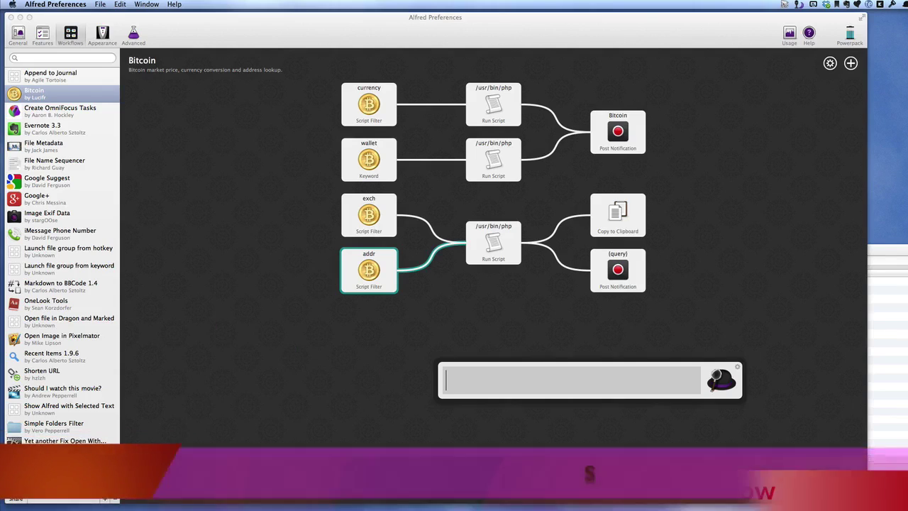
{"action": "type", "text": "shor"}
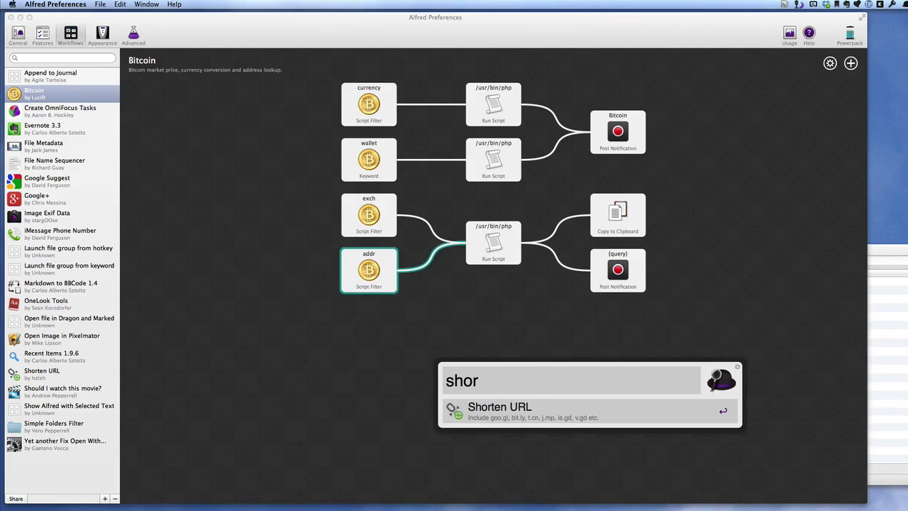
{"action": "key", "text": "BackSpace"}
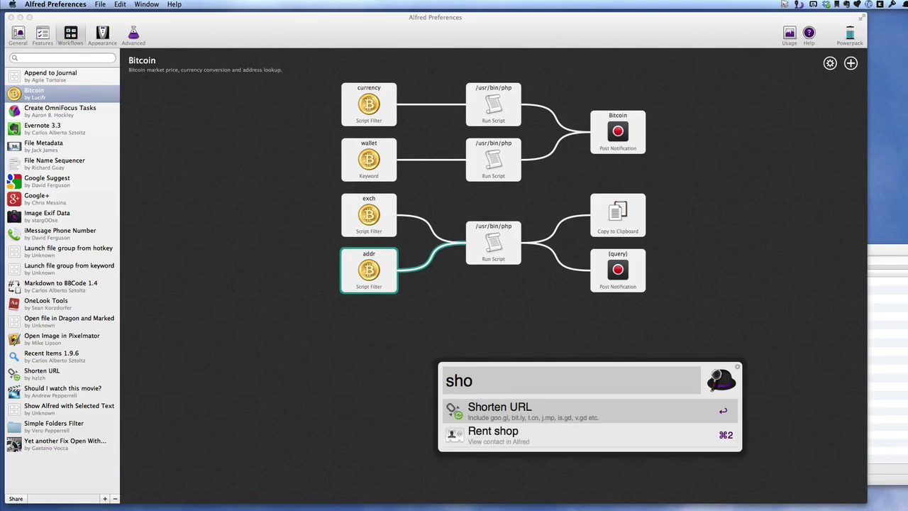
{"action": "type", "text": "rt http:"}
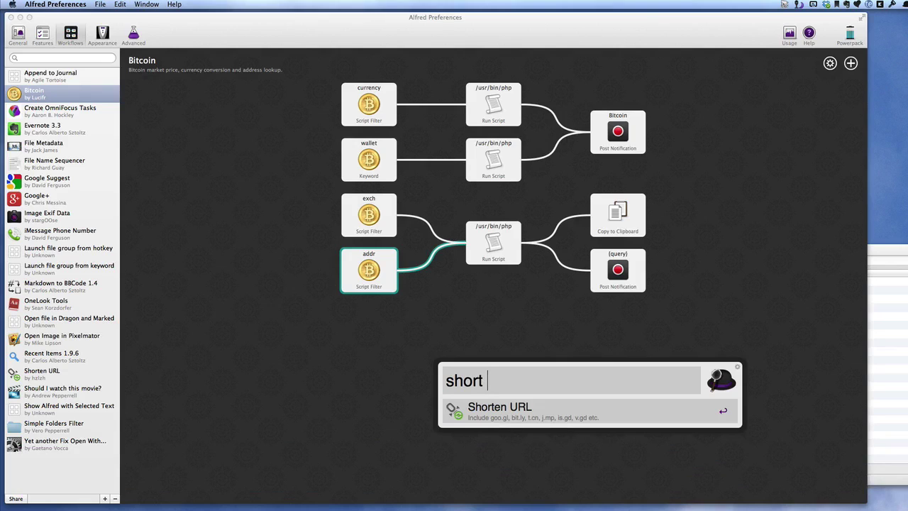
{"action": "type", "text": "//"}
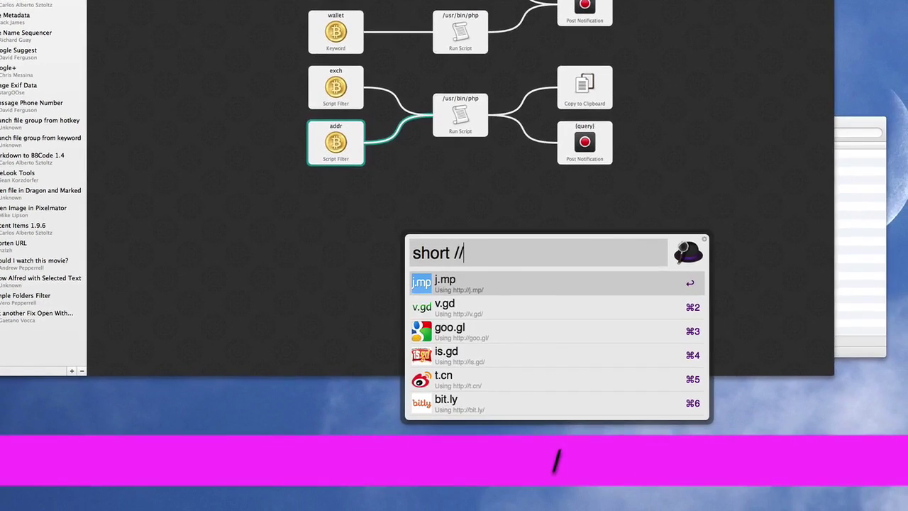
{"action": "key", "text": "BackSpace"}
{"action": "key", "text": "BackSpace"}
{"action": "type", "text": "http://digitalbookmaestro.com"}
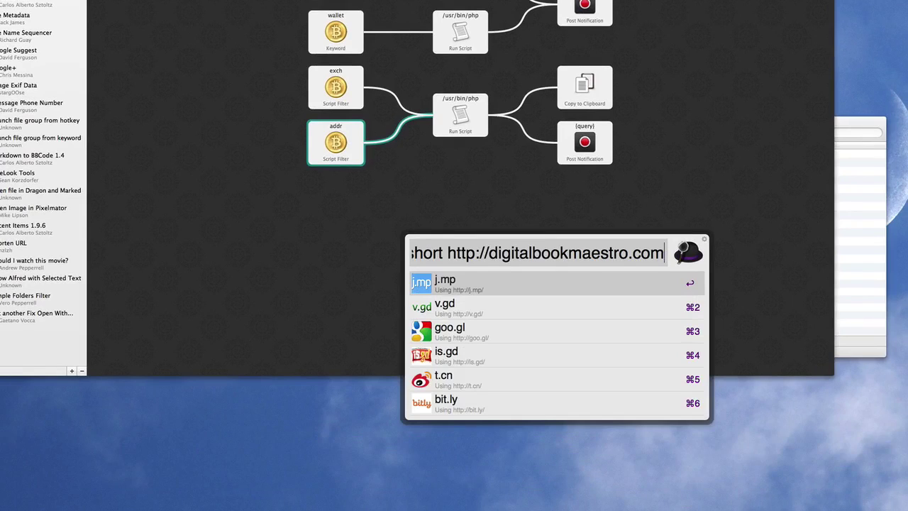
{"action": "key", "text": "Down"}
{"action": "key", "text": "Down"}
{"action": "key", "text": "Down"}
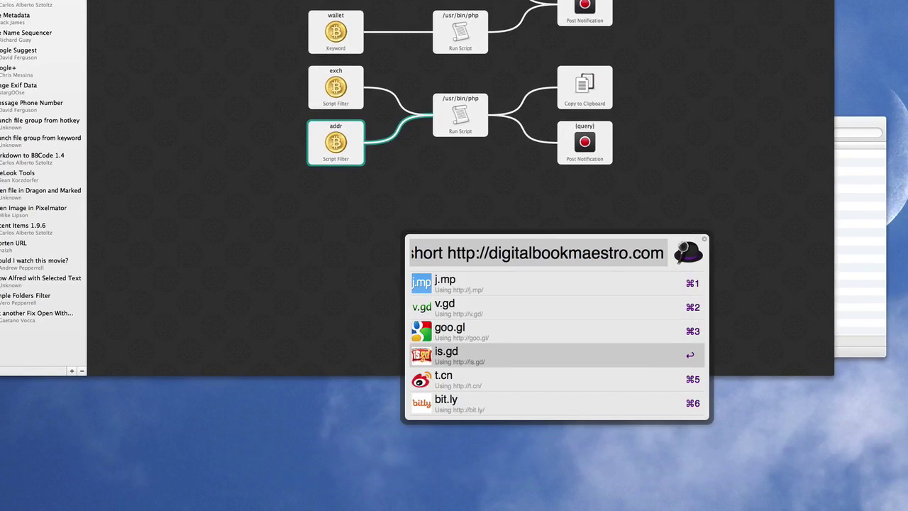
{"action": "key", "text": "Down"}
{"action": "key", "text": "Down"}
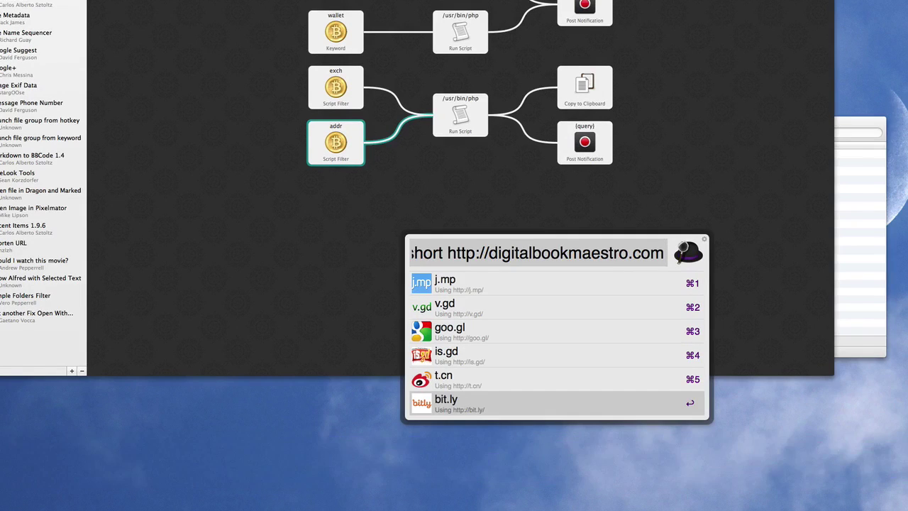
{"action": "key", "text": "Return"}
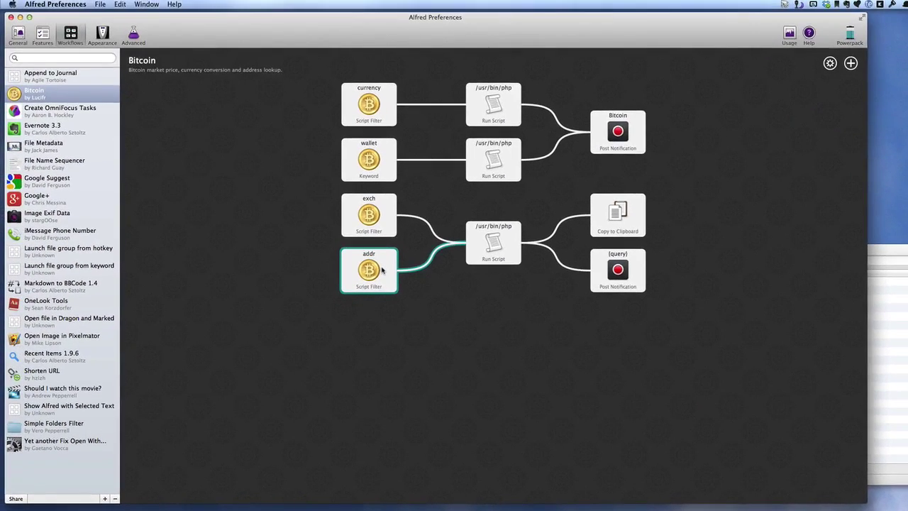
{"action": "key", "text": "super+Tab"}
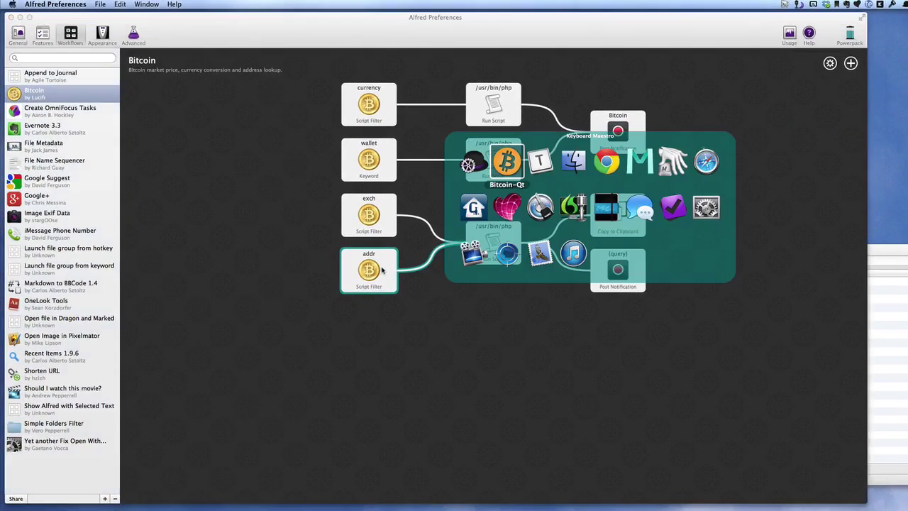
{"action": "key", "text": "super+Tab"}
{"action": "key", "text": "super+Tab"}
{"action": "key", "text": "super+Tab"}
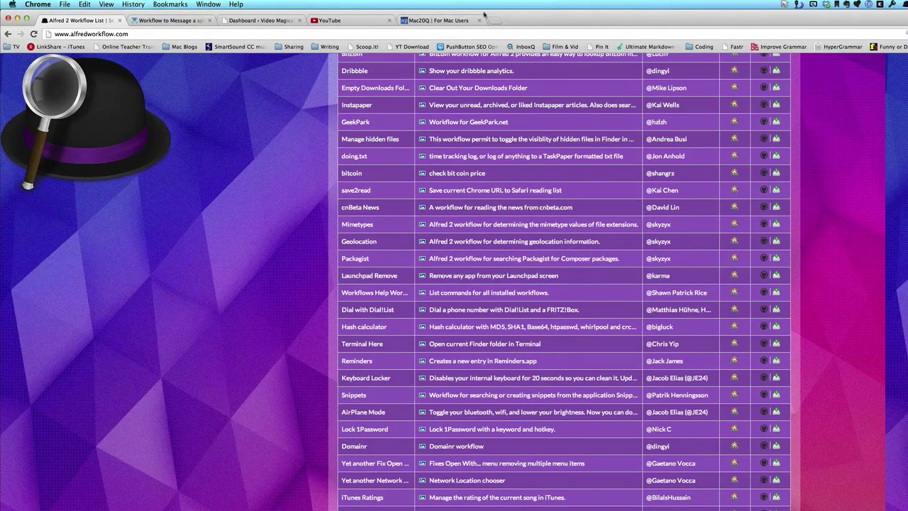
{"action": "left_click", "coordinate": [496, 20]}
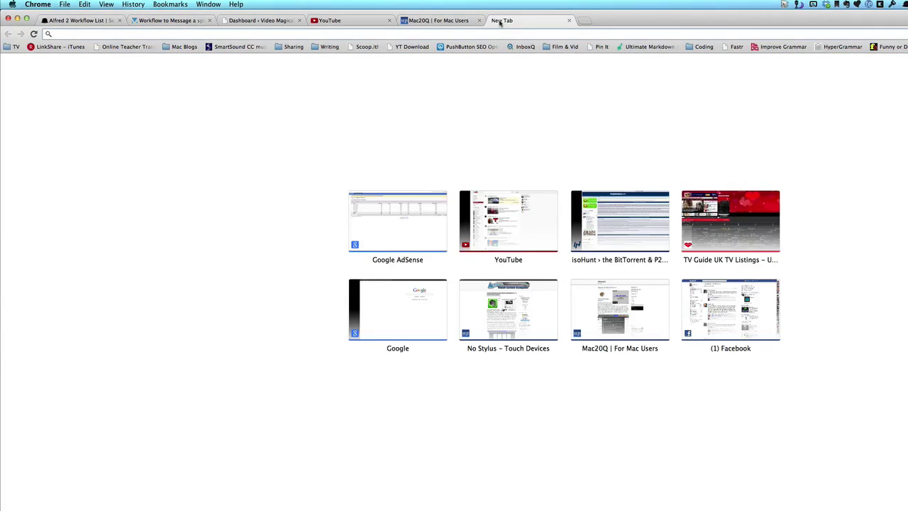
{"action": "type", "text": "http://bit.ly/Y98Mgf"}
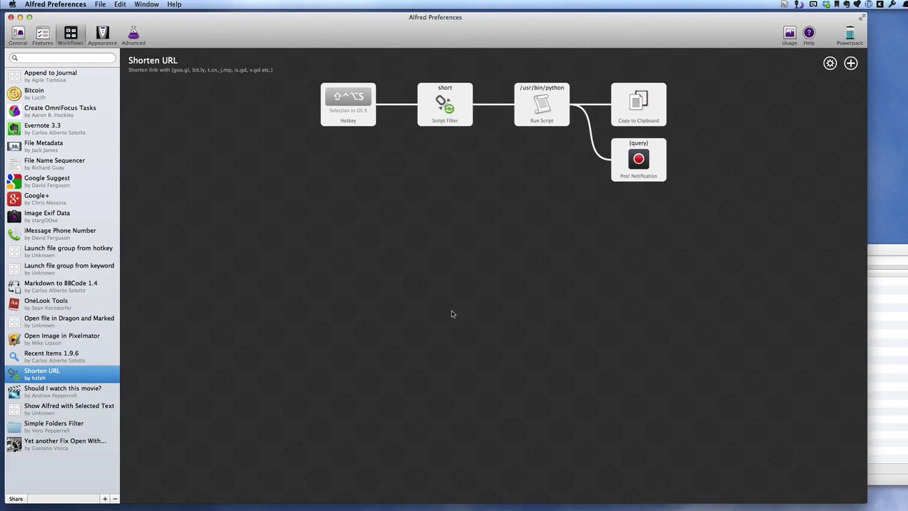
{"action": "key", "text": "ctrl+alt+shift+s"}
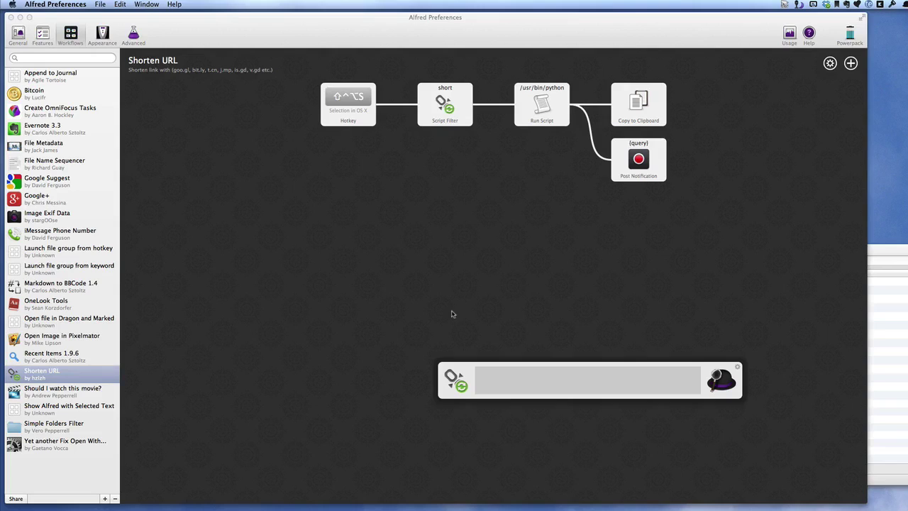
{"action": "type", "text": "http://techtickles.com"}
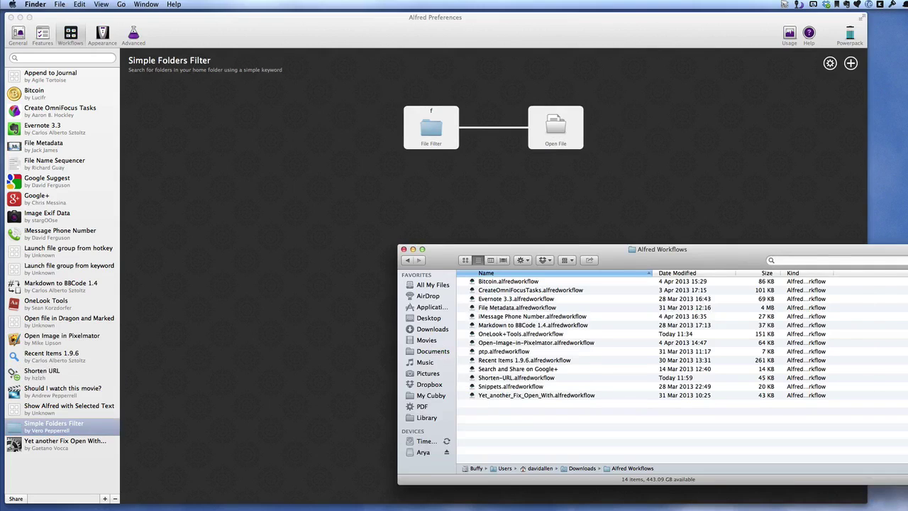